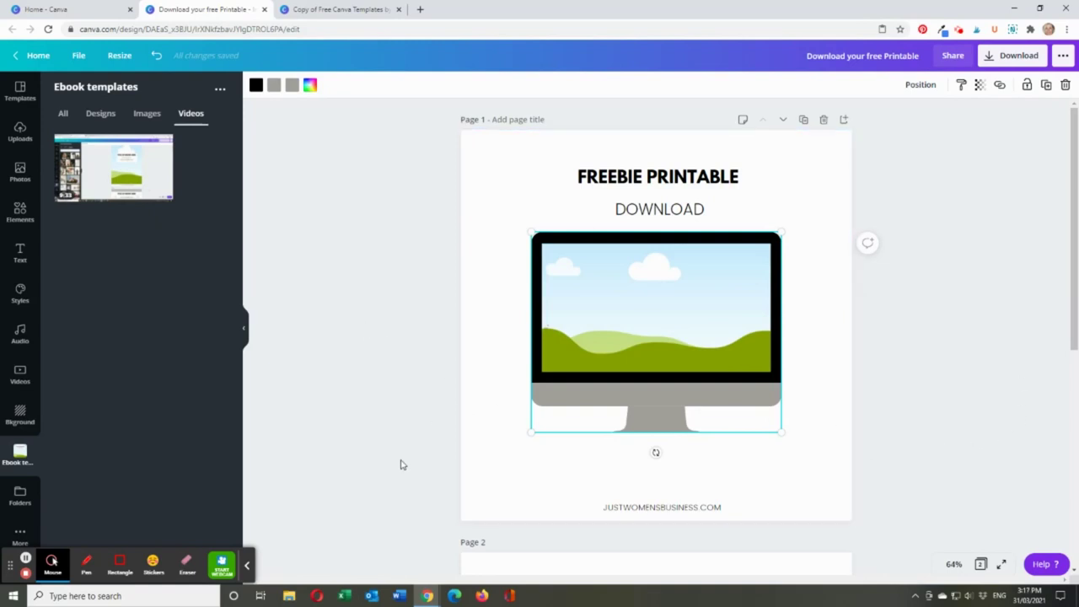
Search the Elements library for 'frames'
{"action": "scroll", "coordinate": [410, 459], "scroll_direction": "down", "scroll_amount": 3}
{"action": "scroll", "coordinate": [414, 447], "scroll_direction": "down", "scroll_amount": 1}
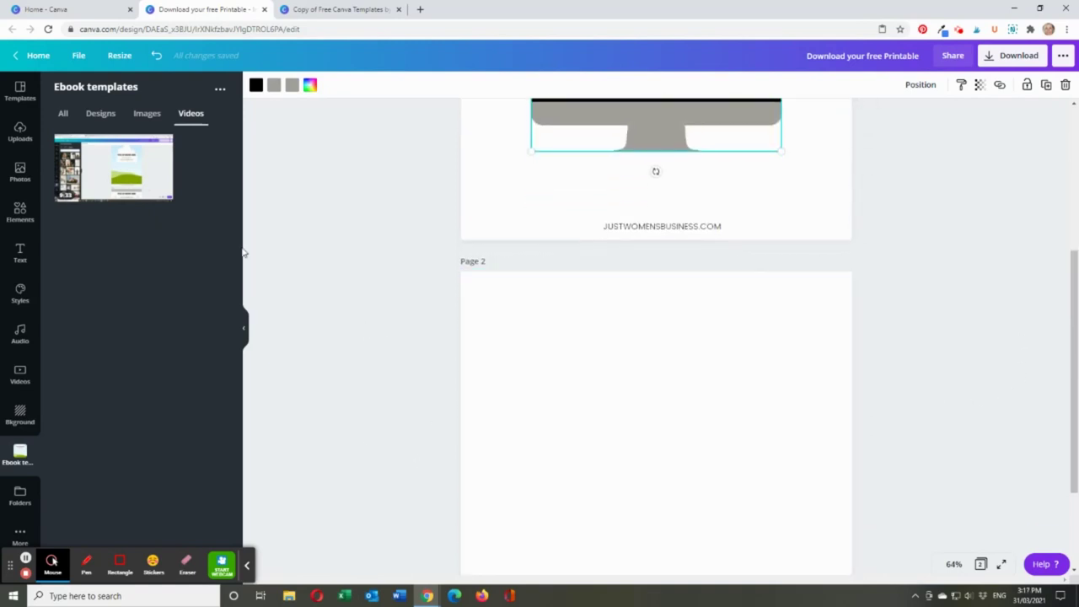
{"action": "left_click", "coordinate": [12, 215]}
{"action": "left_click", "coordinate": [120, 89]}
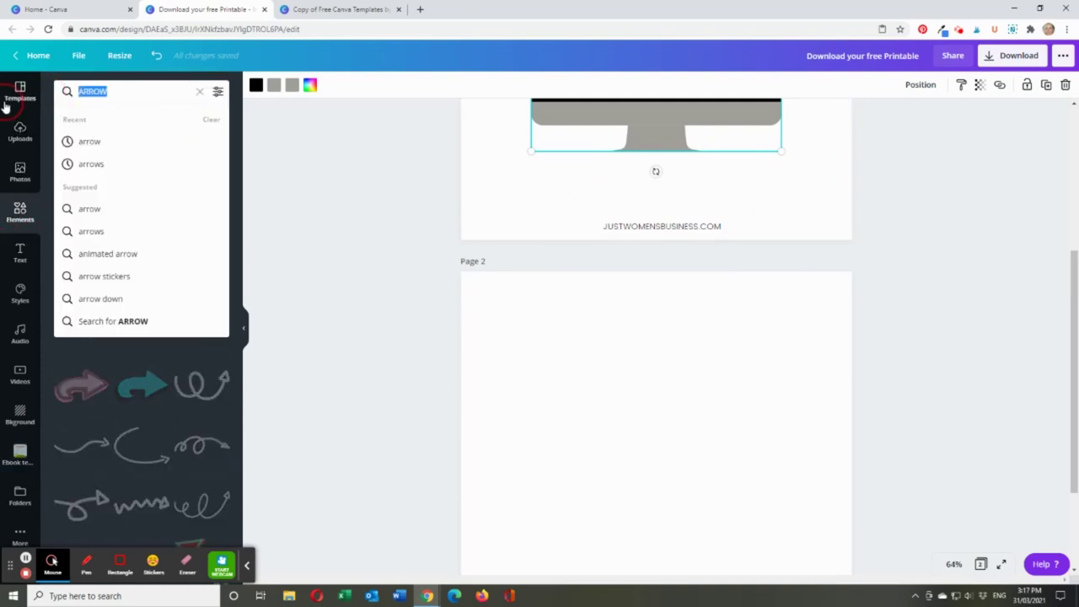
{"action": "type", "text": "frames"}
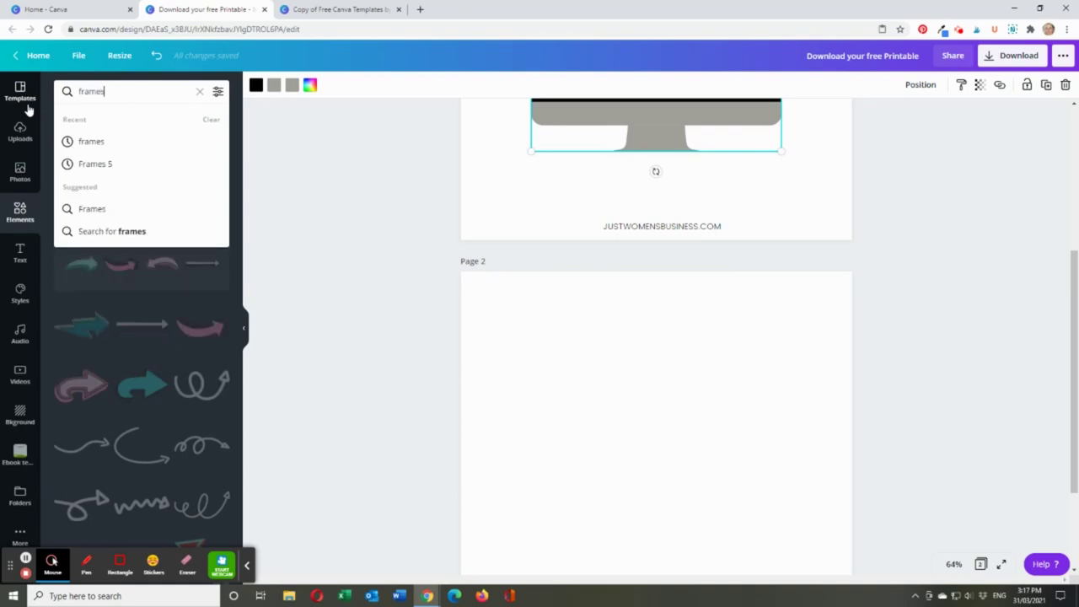
{"action": "key", "text": "Return"}
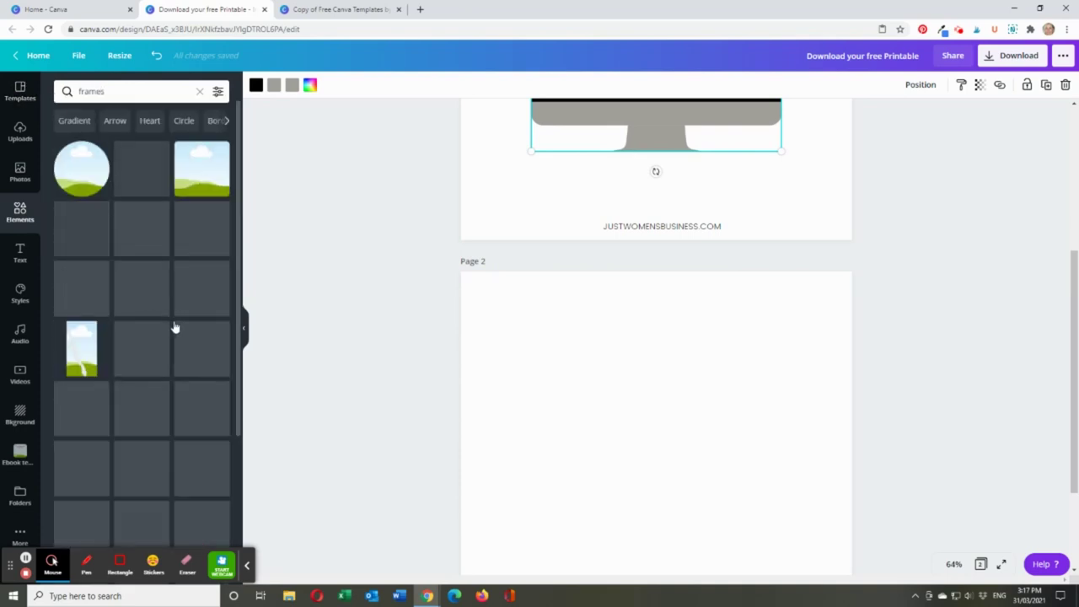
Browse the frame results for the desktop monitor frame
{"action": "scroll", "coordinate": [329, 298], "scroll_direction": "down", "scroll_amount": 2}
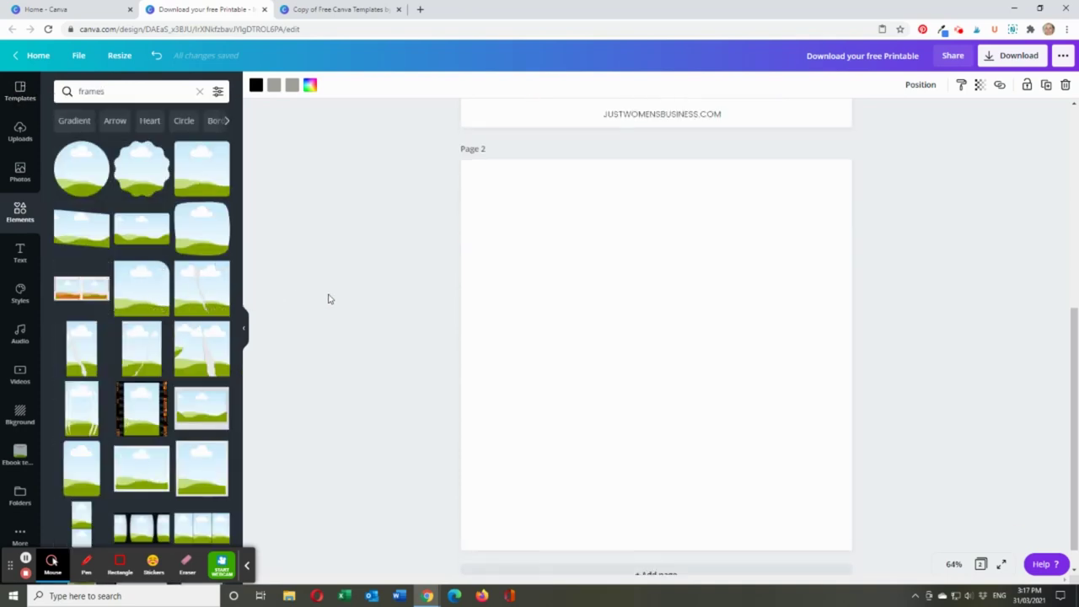
{"action": "scroll", "coordinate": [157, 392], "scroll_direction": "down", "scroll_amount": 2}
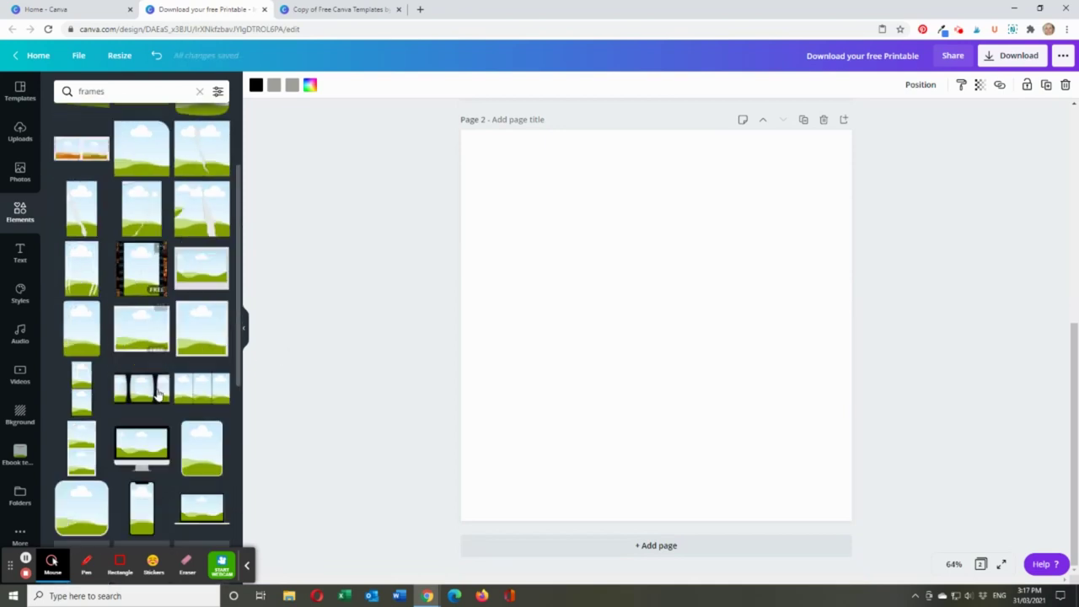
{"action": "scroll", "coordinate": [152, 383], "scroll_direction": "down", "scroll_amount": 1}
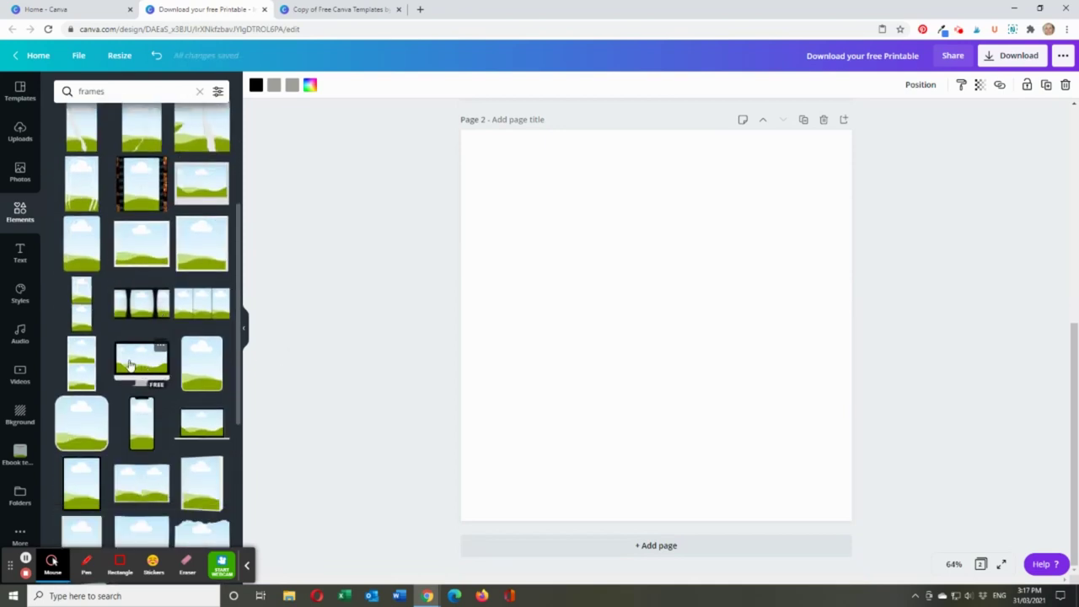
{"action": "scroll", "coordinate": [217, 358], "scroll_direction": "down", "scroll_amount": 2}
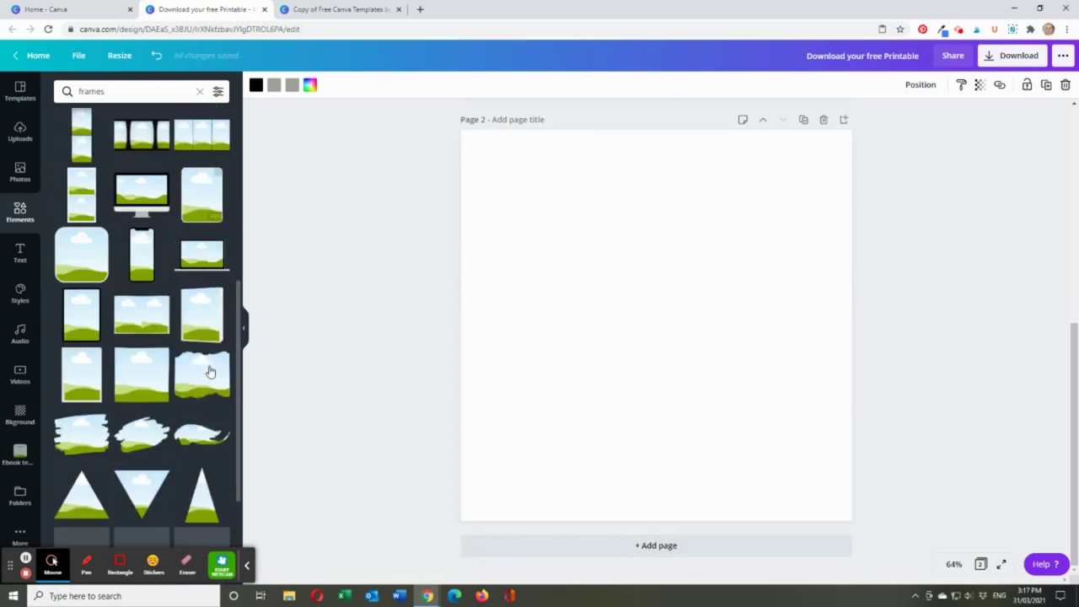
{"action": "scroll", "coordinate": [205, 393], "scroll_direction": "down", "scroll_amount": 1}
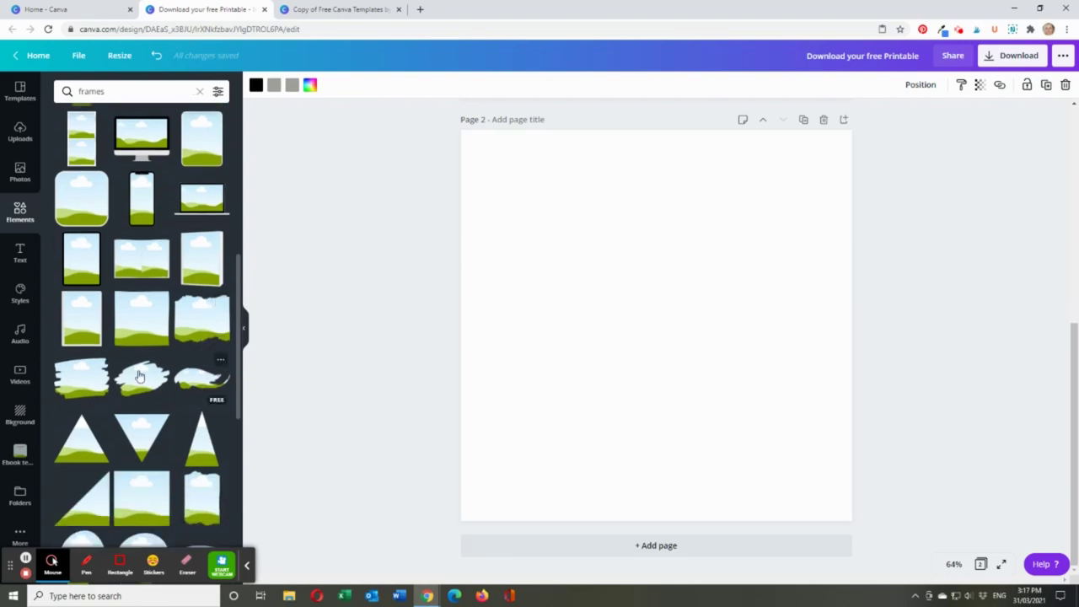
{"action": "mouse_move", "coordinate": [141, 378]}
{"action": "scroll", "coordinate": [135, 371], "scroll_direction": "up", "scroll_amount": 4}
{"action": "scroll", "coordinate": [270, 369], "scroll_direction": "up", "scroll_amount": 4}
{"action": "scroll", "coordinate": [356, 354], "scroll_direction": "up", "scroll_amount": 3}
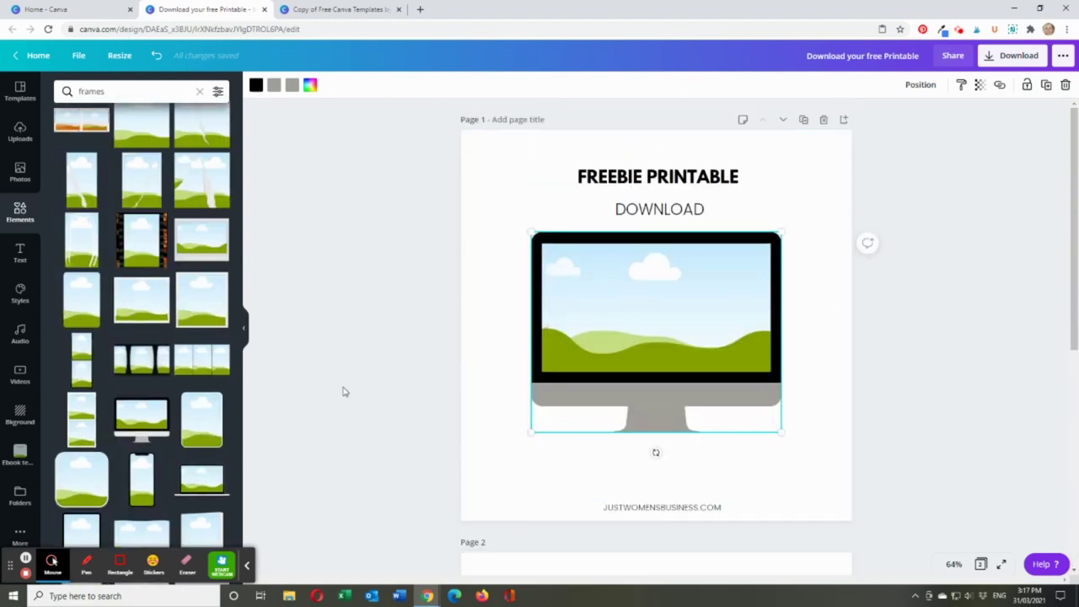
Drag the pink dahlia clip from the Videos library into the monitor's screen
{"action": "left_click", "coordinate": [19, 376]}
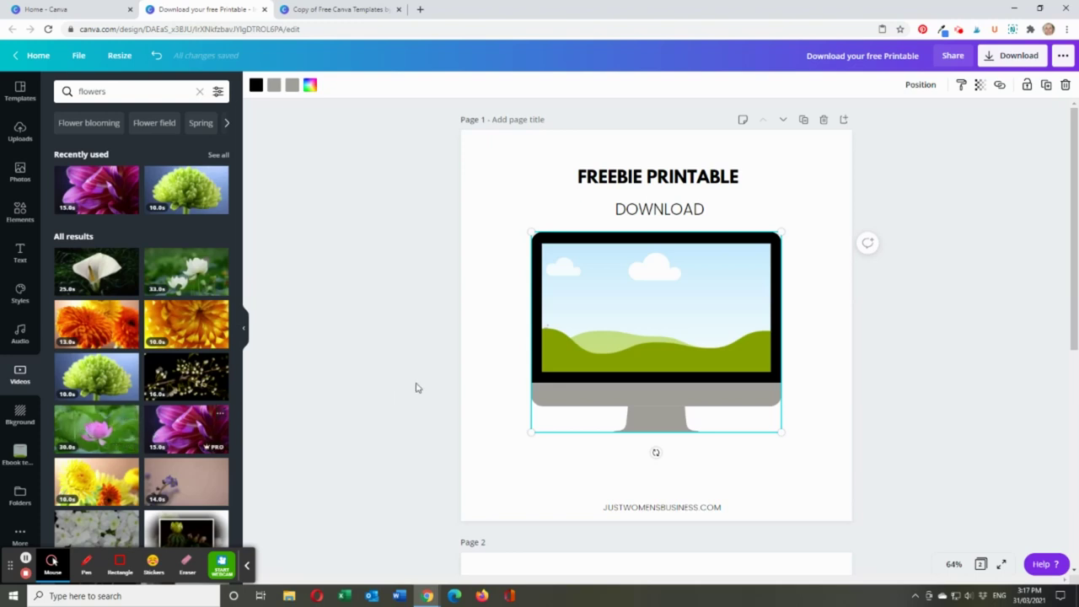
{"action": "mouse_move", "coordinate": [185, 428]}
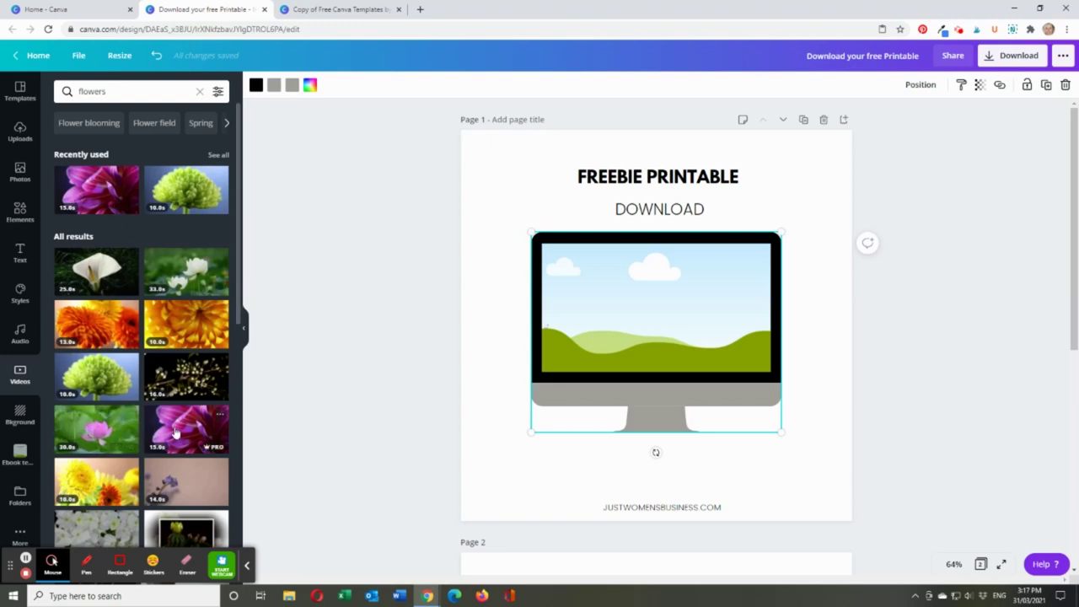
{"action": "left_click_drag", "start_coordinate": [175, 432], "coordinate": [521, 332]}
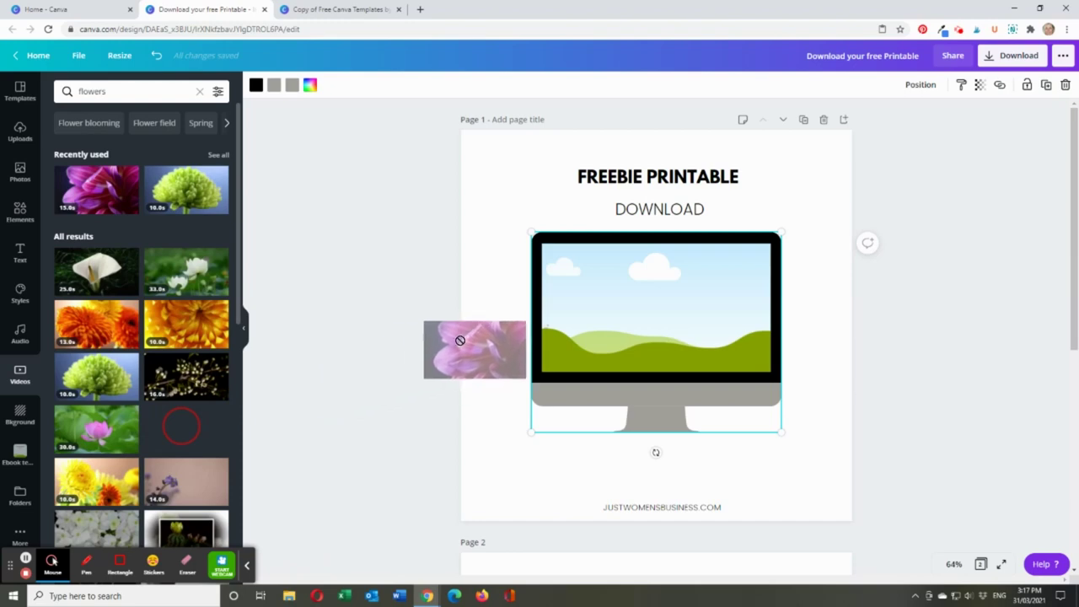
{"action": "left_click_drag", "start_coordinate": [520, 331], "coordinate": [564, 313]}
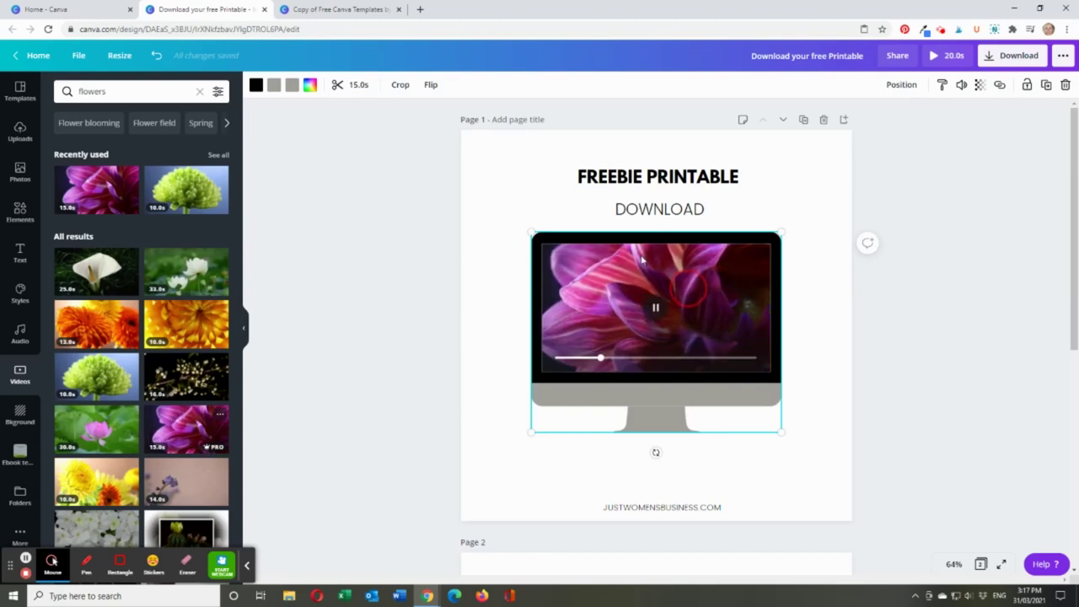
{"action": "left_click", "coordinate": [522, 343]}
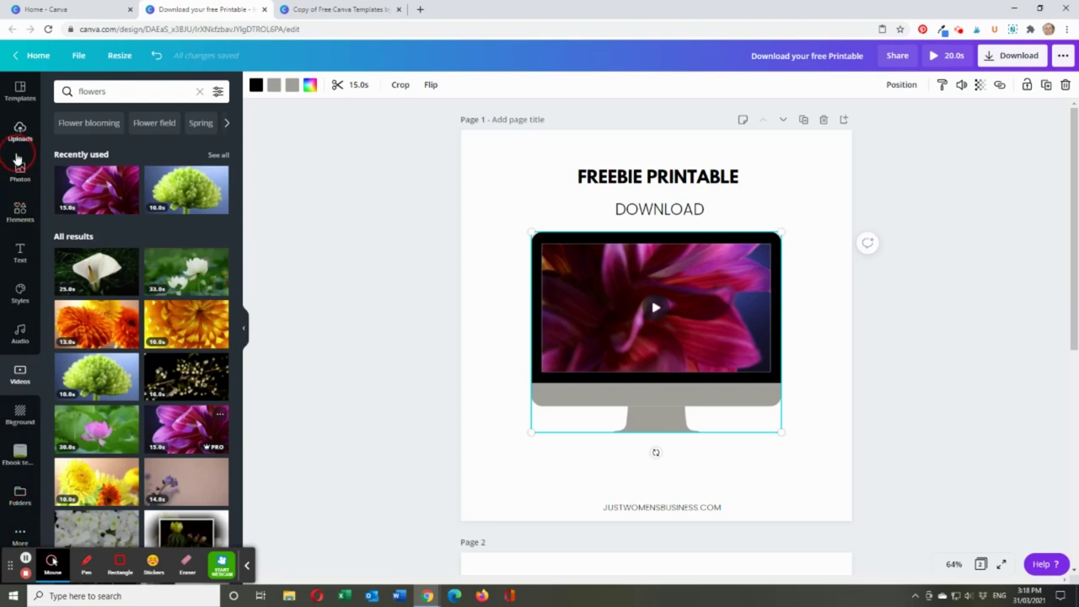
Add the saved tutorial screen-recording video from Ebook templates to page 2
{"action": "left_click", "coordinate": [19, 455]}
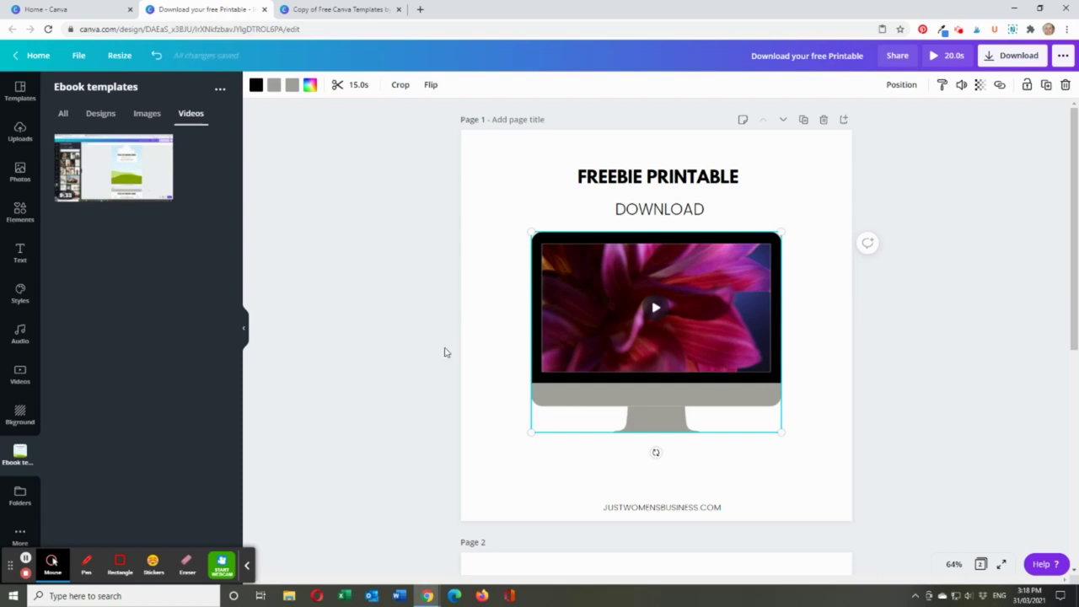
{"action": "scroll", "coordinate": [443, 354], "scroll_direction": "down", "scroll_amount": 2}
{"action": "scroll", "coordinate": [428, 358], "scroll_direction": "down", "scroll_amount": 1}
{"action": "scroll", "coordinate": [428, 384], "scroll_direction": "down", "scroll_amount": 1}
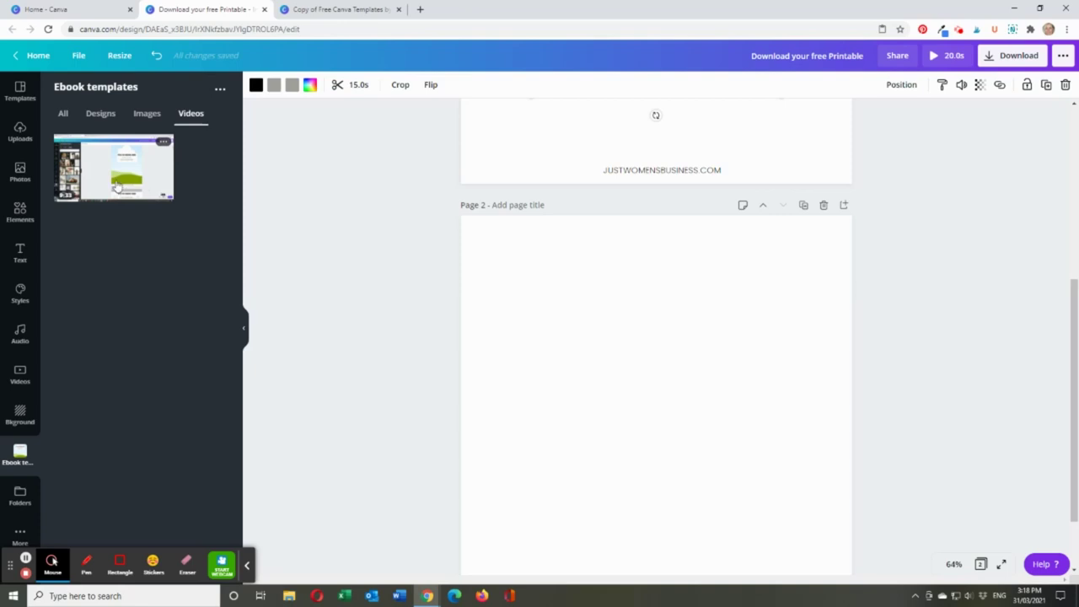
{"action": "left_click", "coordinate": [117, 187]}
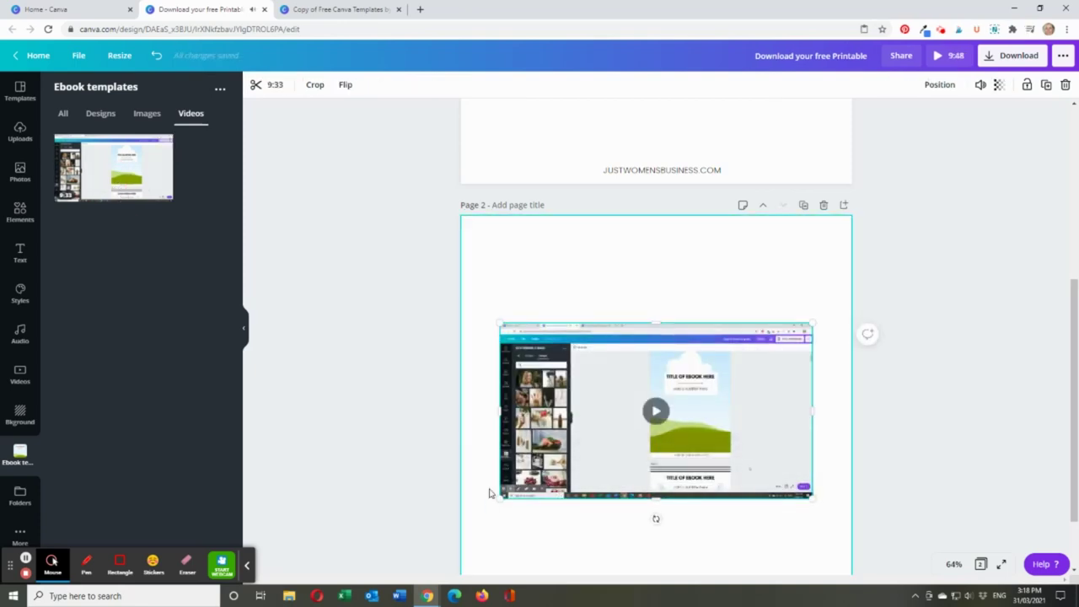
Scroll the canvas back up to the monitor mockup on page 1
{"action": "scroll", "coordinate": [494, 493], "scroll_direction": "down", "scroll_amount": 1}
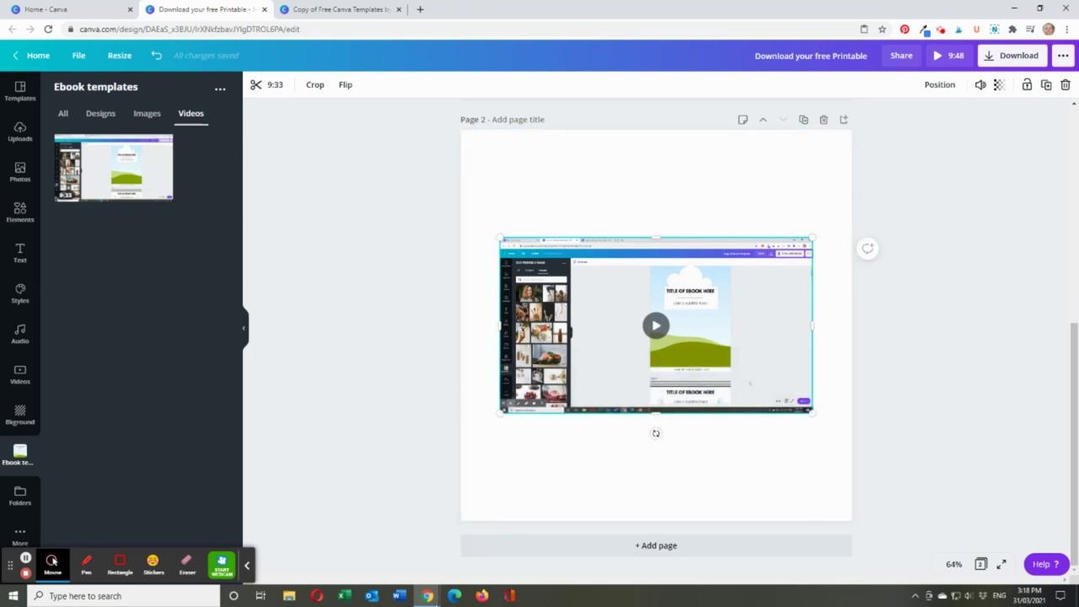
{"action": "scroll", "coordinate": [396, 377], "scroll_direction": "up", "scroll_amount": 2}
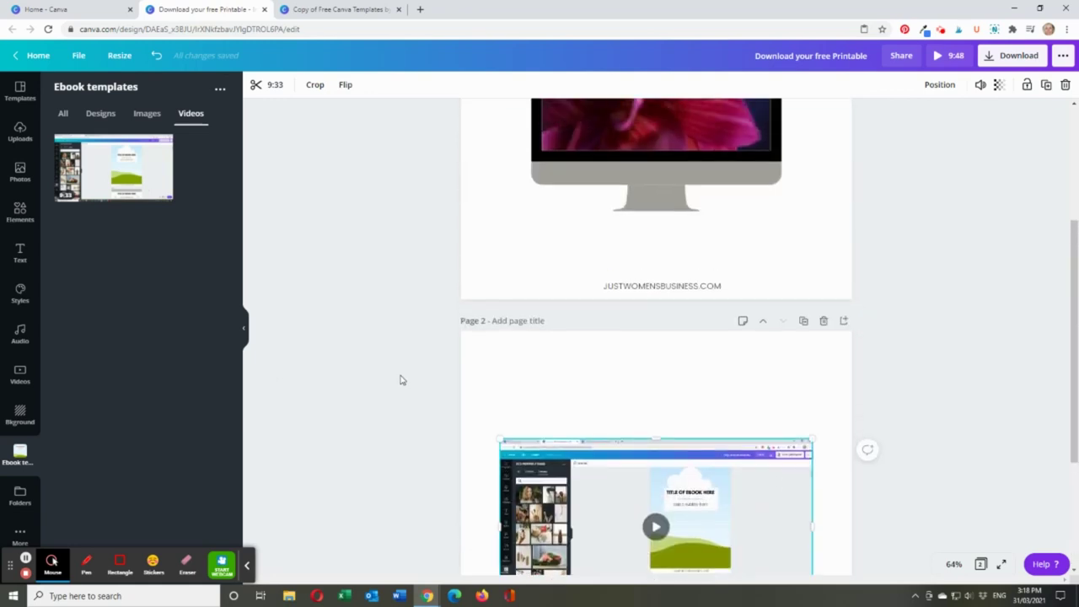
{"action": "scroll", "coordinate": [400, 379], "scroll_direction": "up", "scroll_amount": 3}
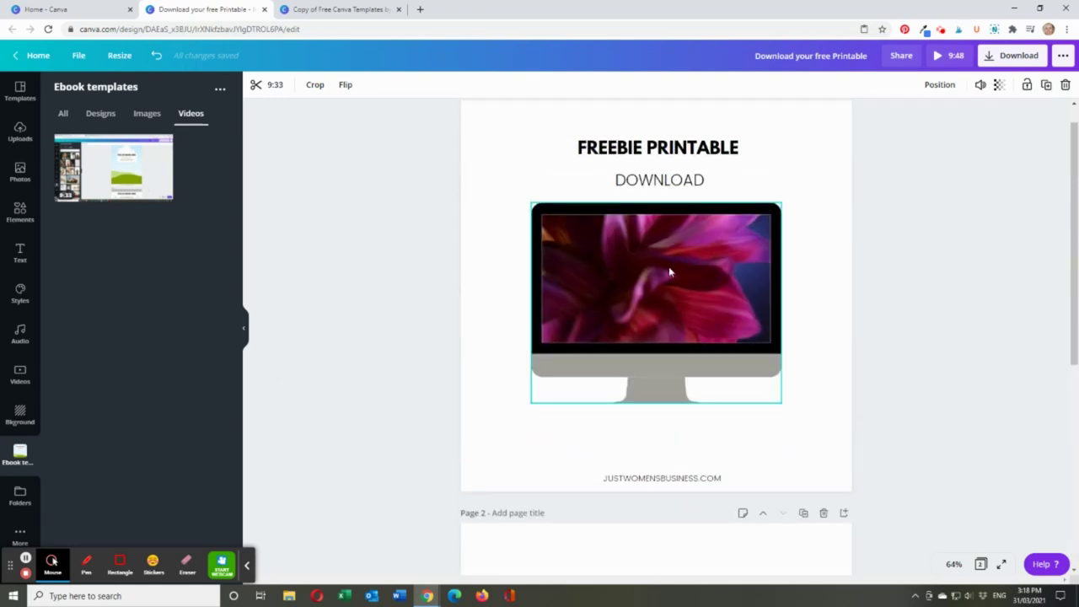
Replace the monitor frame's content with the Ebook screen-recording video and open Download
{"action": "key", "text": "Delete"}
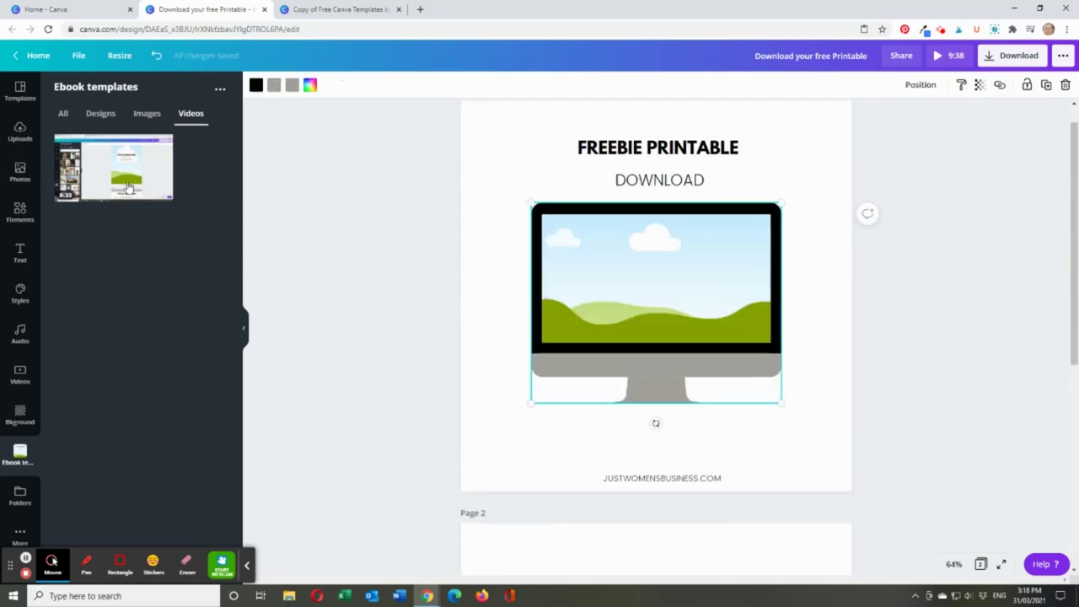
{"action": "mouse_move", "coordinate": [113, 167]}
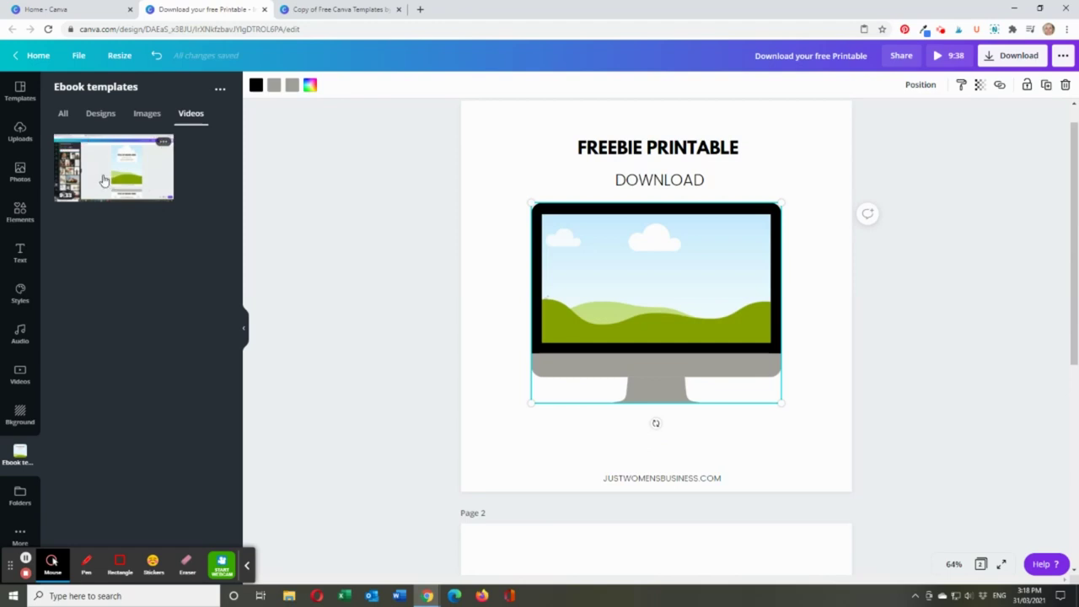
{"action": "left_click_drag", "start_coordinate": [103, 180], "coordinate": [571, 274]}
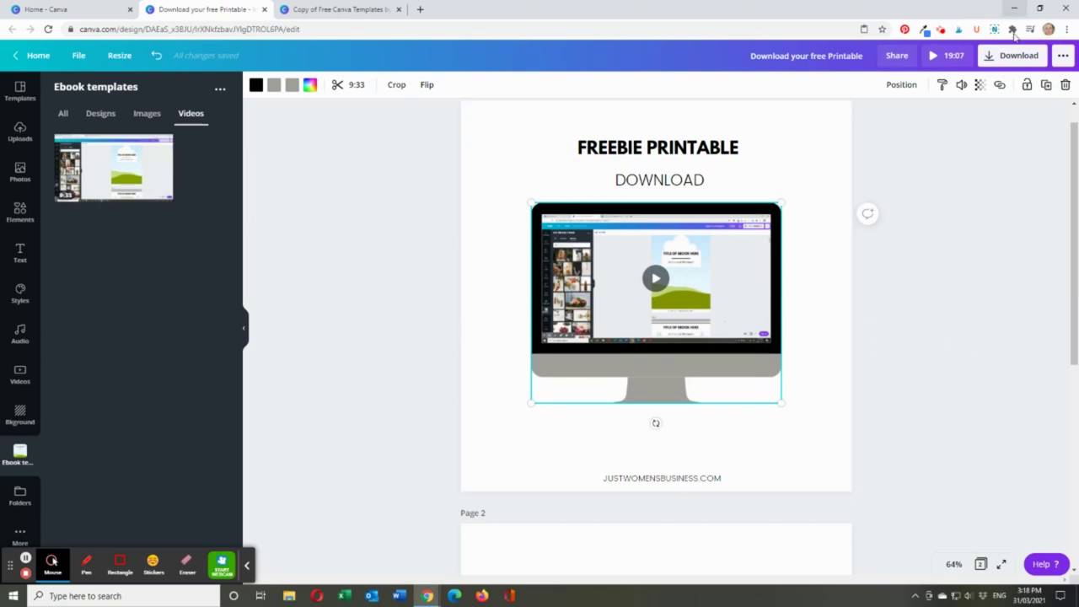
{"action": "left_click", "coordinate": [989, 56]}
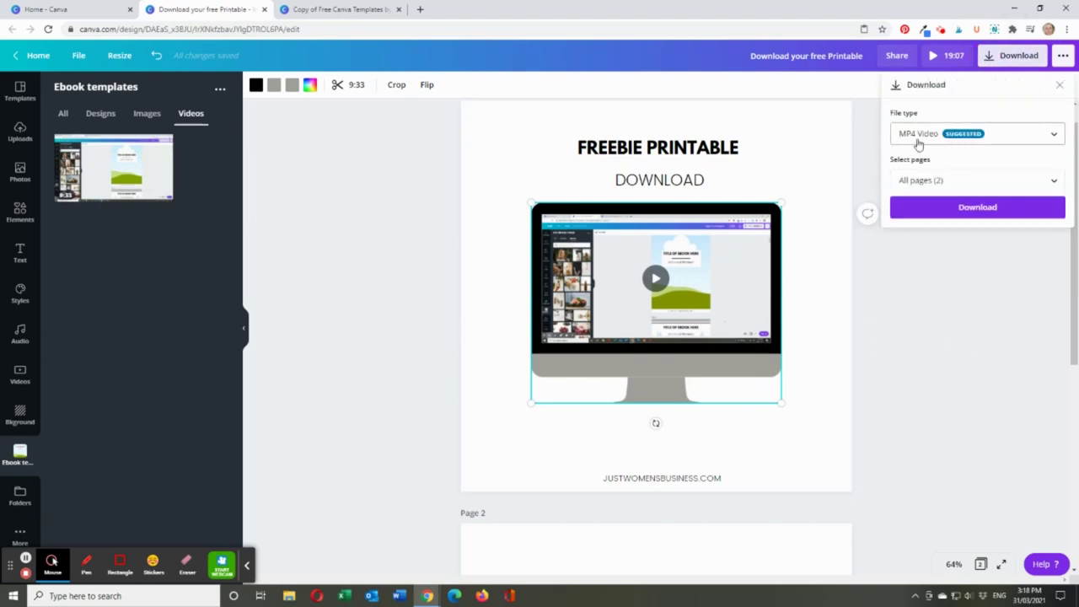
Review the MP4 download's page choices (All pages, Page 1, Page 2) without downloading
{"action": "left_click", "coordinate": [1052, 180]}
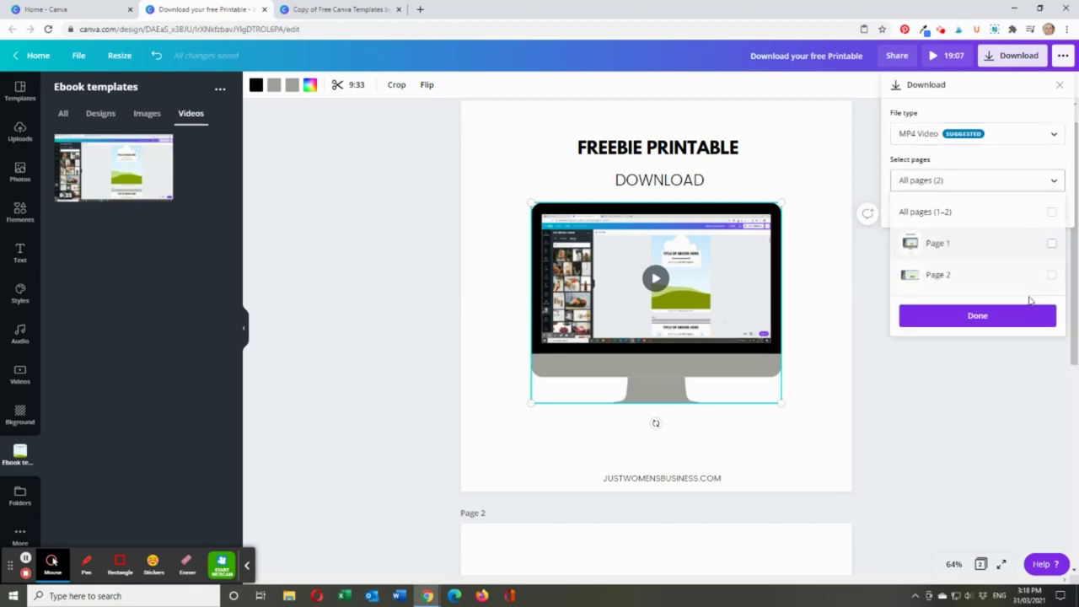
{"action": "left_click", "coordinate": [955, 356]}
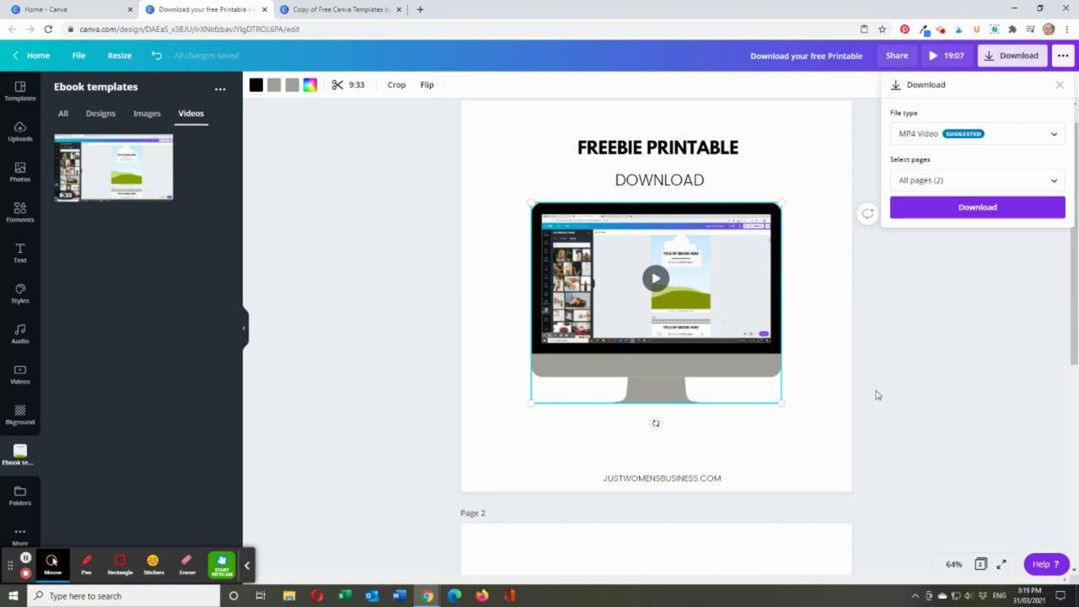
{"action": "left_click", "coordinate": [954, 376]}
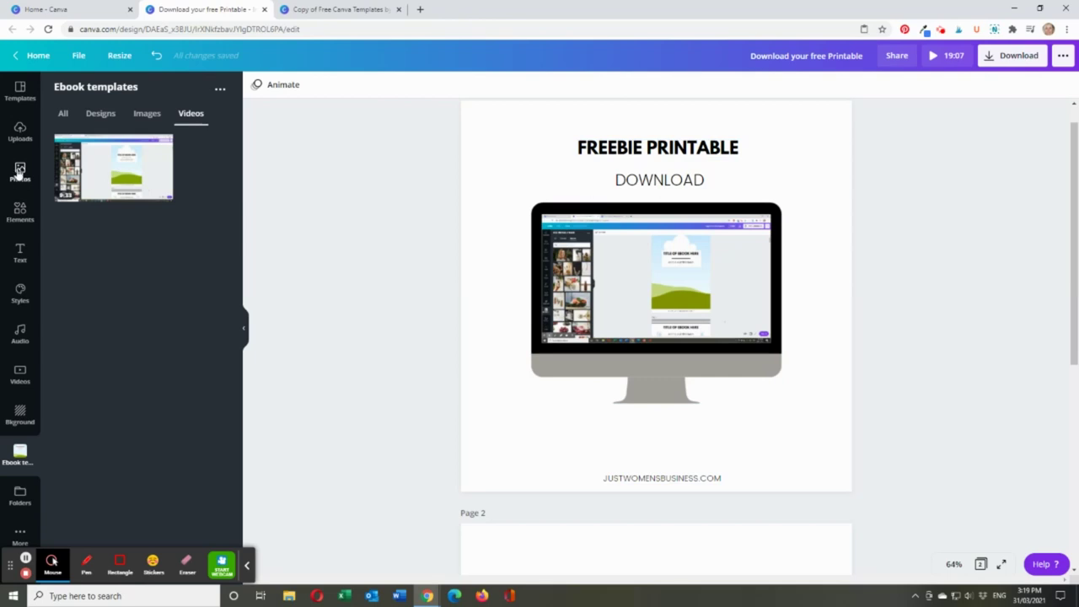
Drag the colourful paper flowers photo from the flowers Photos results into the monitor screen
{"action": "left_click", "coordinate": [19, 176]}
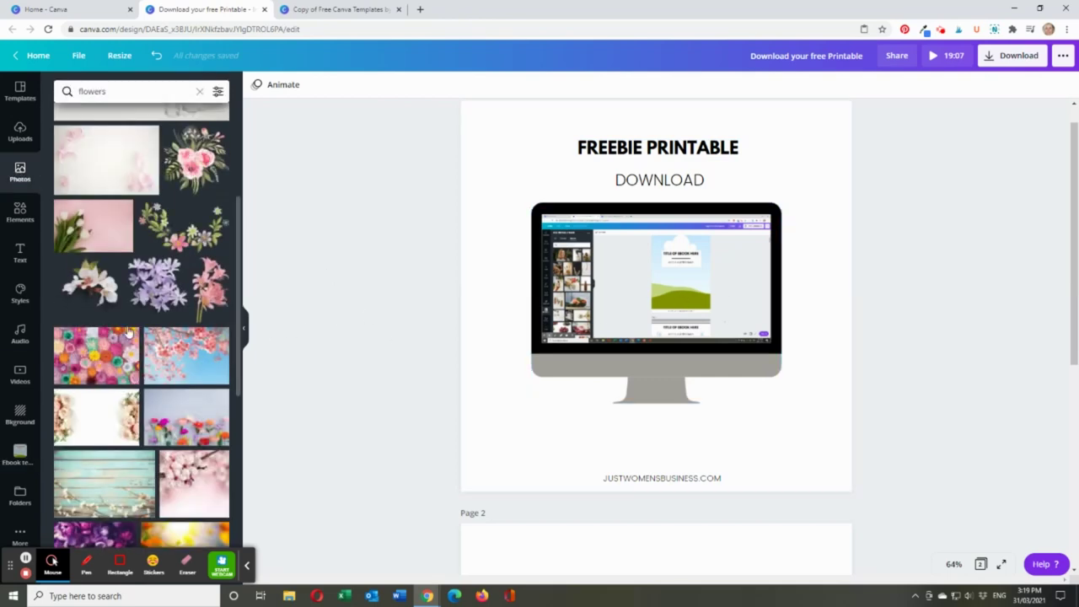
{"action": "scroll", "coordinate": [166, 396], "scroll_direction": "down", "scroll_amount": 2}
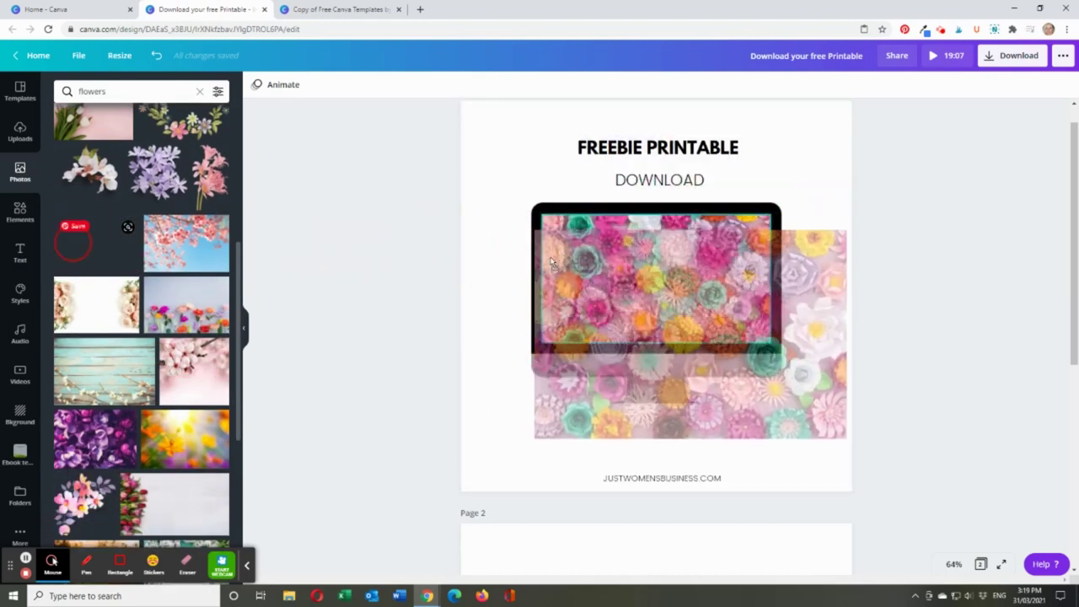
{"action": "left_click_drag", "start_coordinate": [70, 246], "coordinate": [555, 264]}
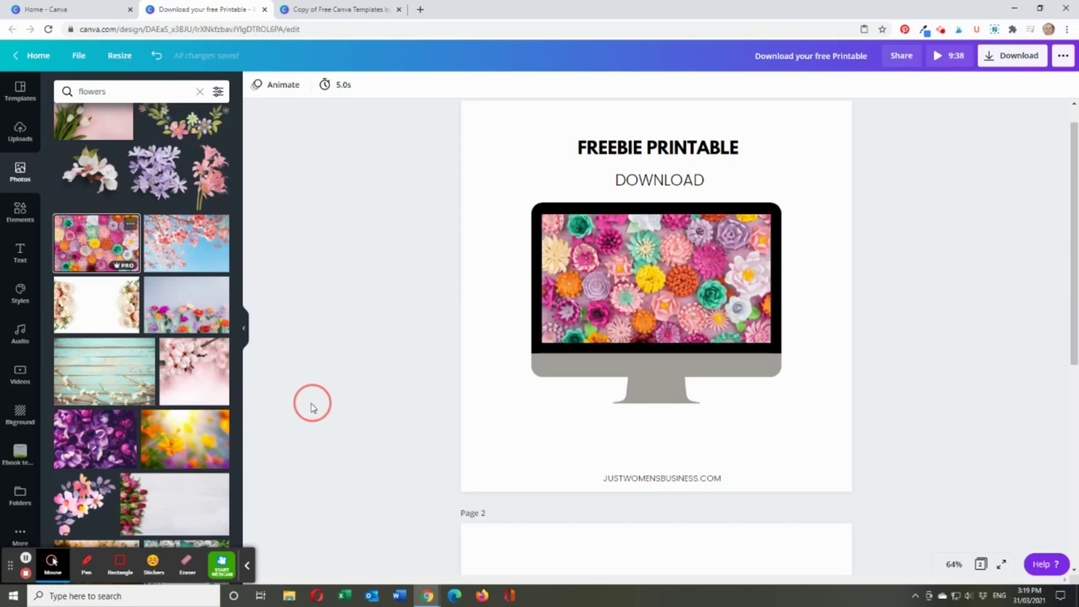
{"action": "left_click", "coordinate": [646, 381]}
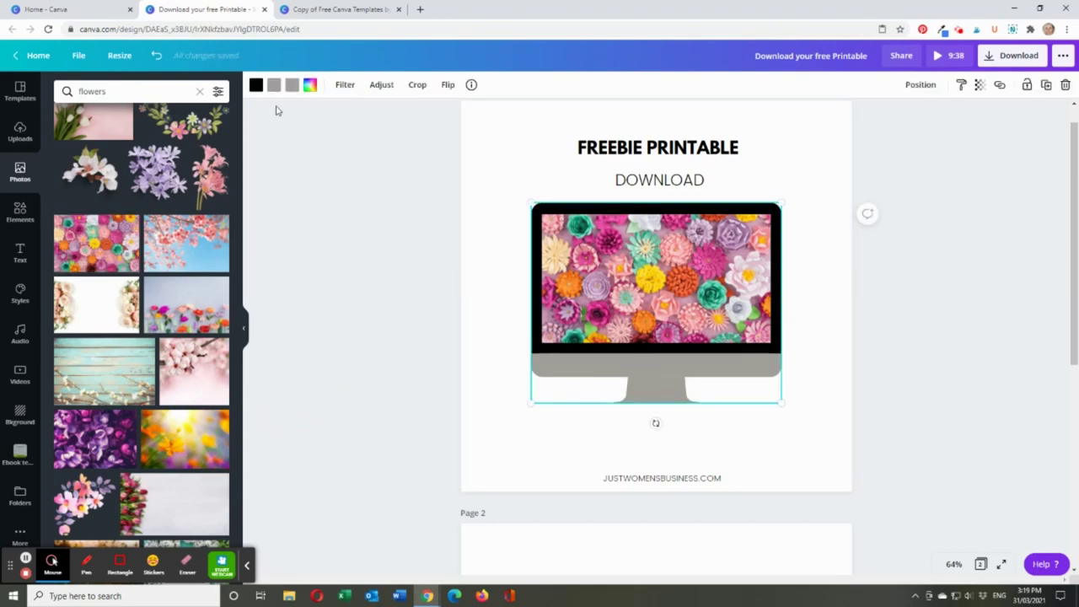
Colour the monitor's lower bezel hot pink and its stand green
{"action": "left_click", "coordinate": [274, 86]}
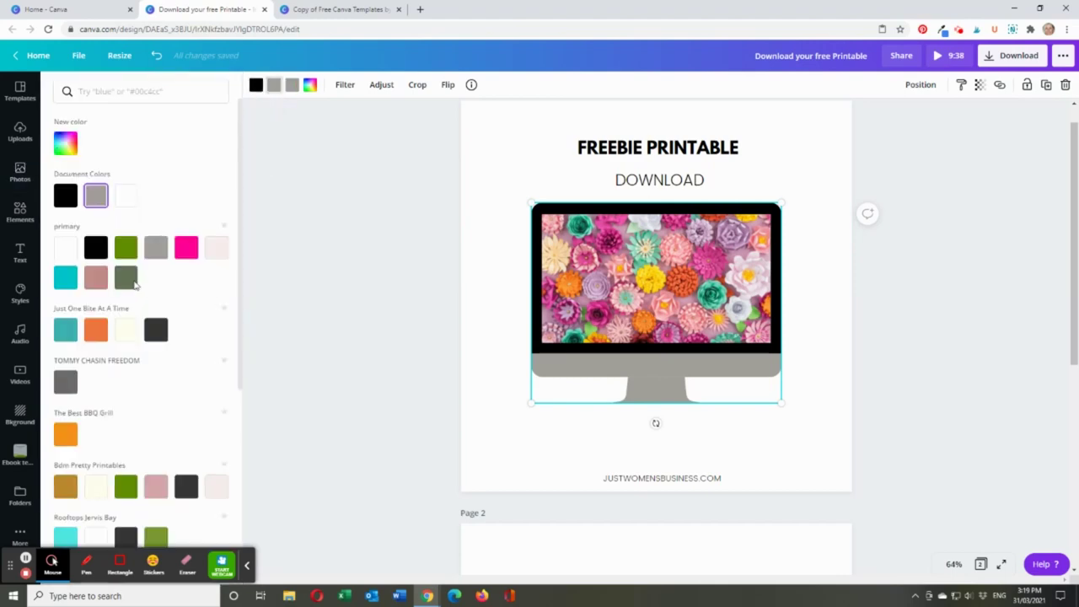
{"action": "left_click", "coordinate": [189, 246]}
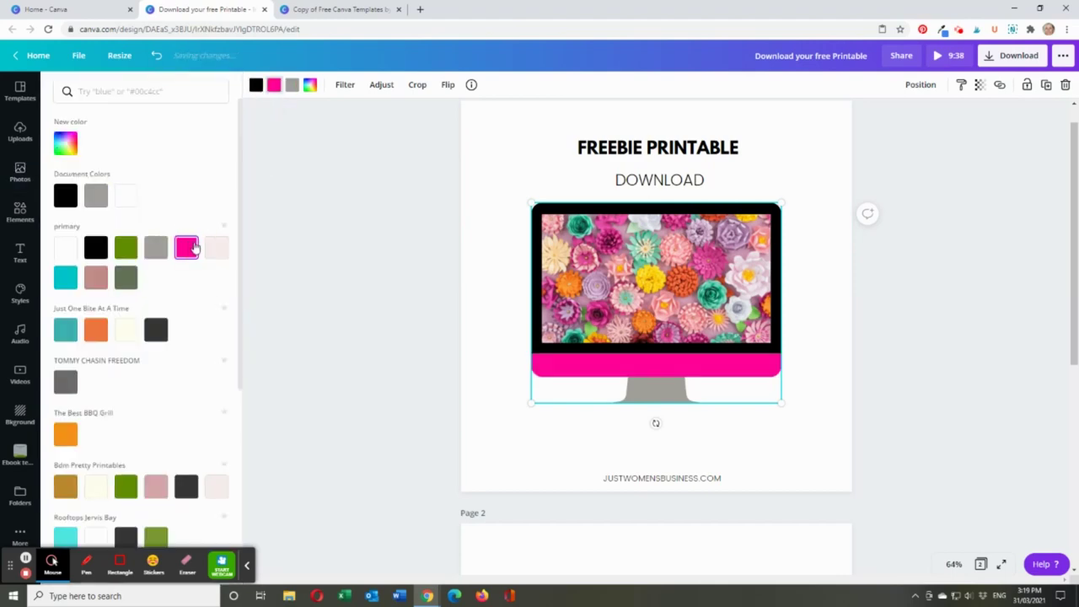
{"action": "left_click", "coordinate": [292, 85]}
{"action": "left_click", "coordinate": [126, 248]}
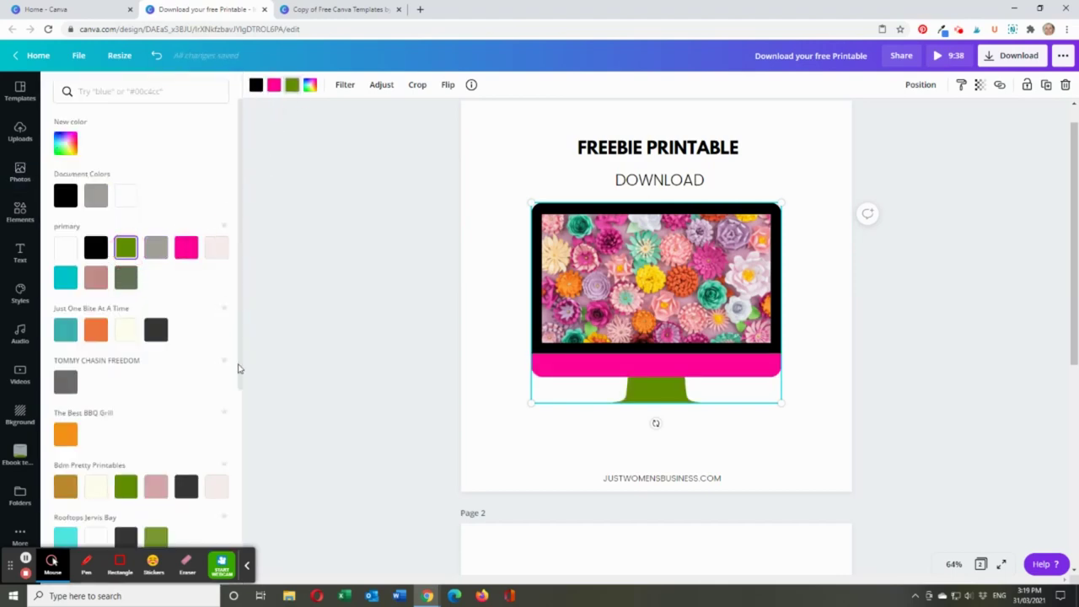
{"action": "key", "text": "Escape"}
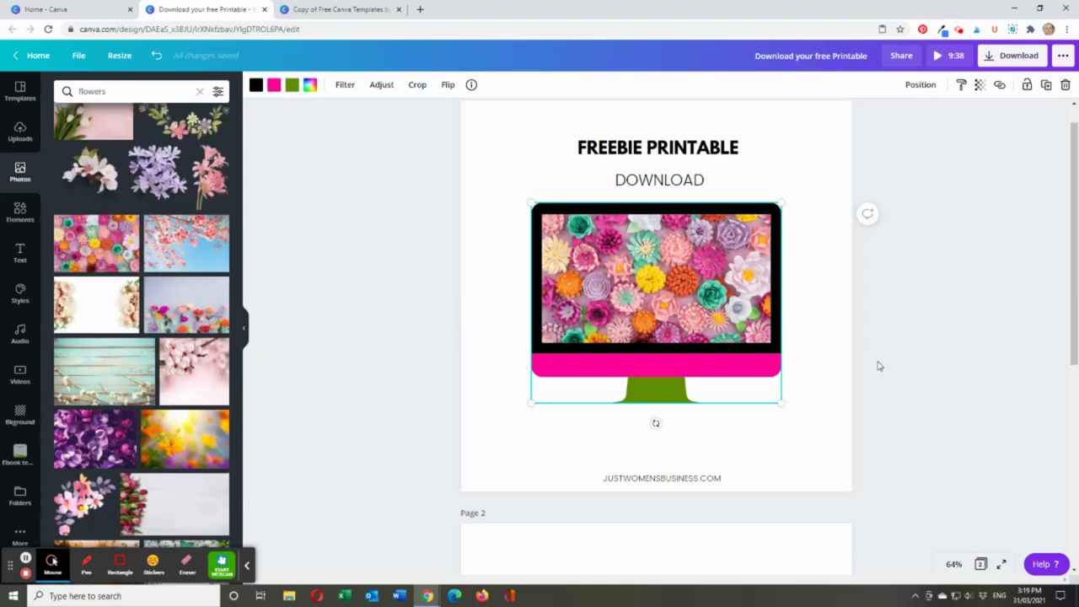